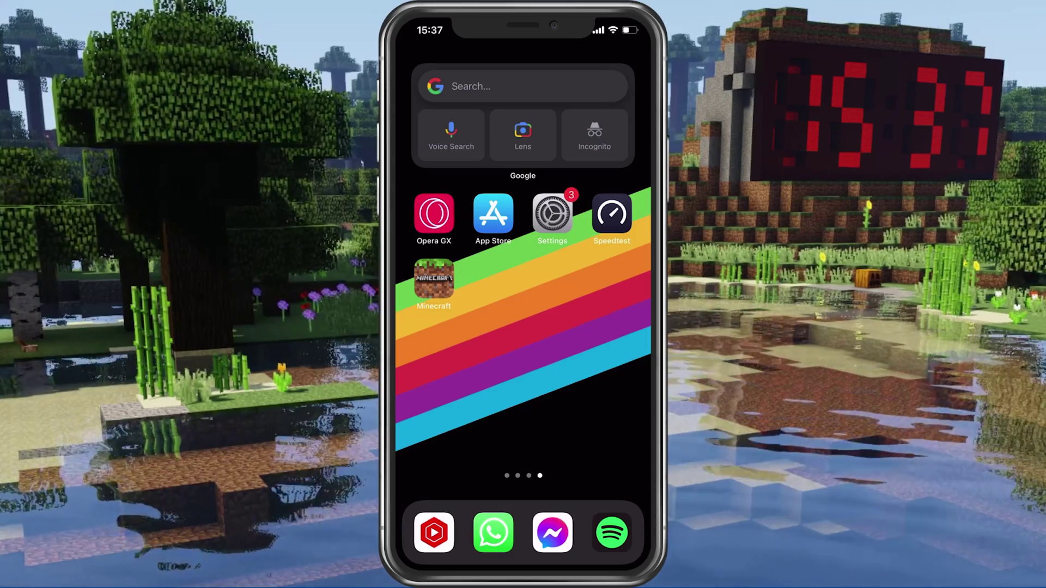
# Move Screen Recording below Low Power Mode in Control Centre's Included Controls, then exit to home
pyautogui.click(553, 213)
pyautogui.scroll(-1, 523, 327)
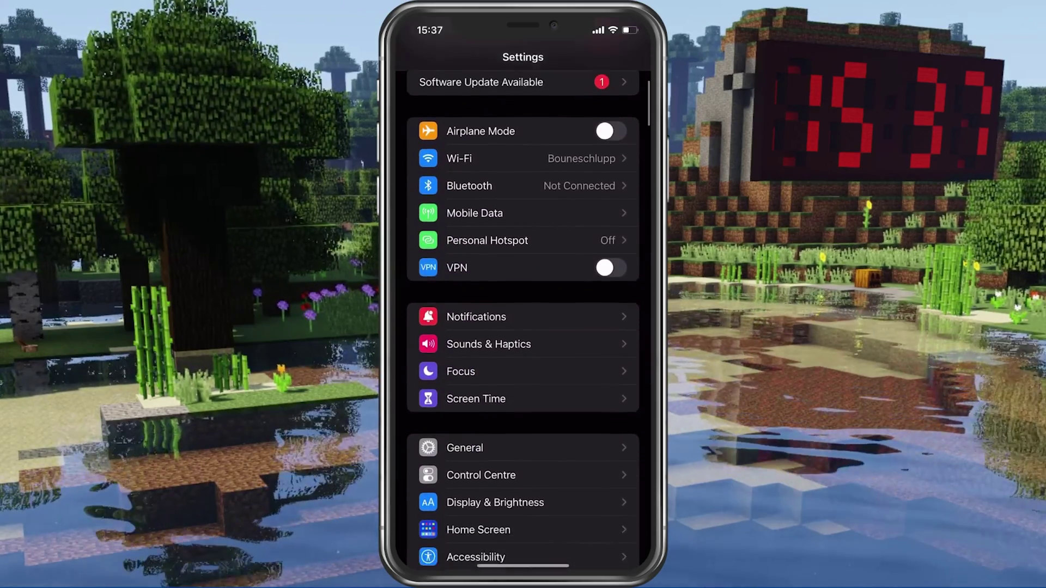
pyautogui.scroll(-3, 522, 326)
pyautogui.click(523, 234)
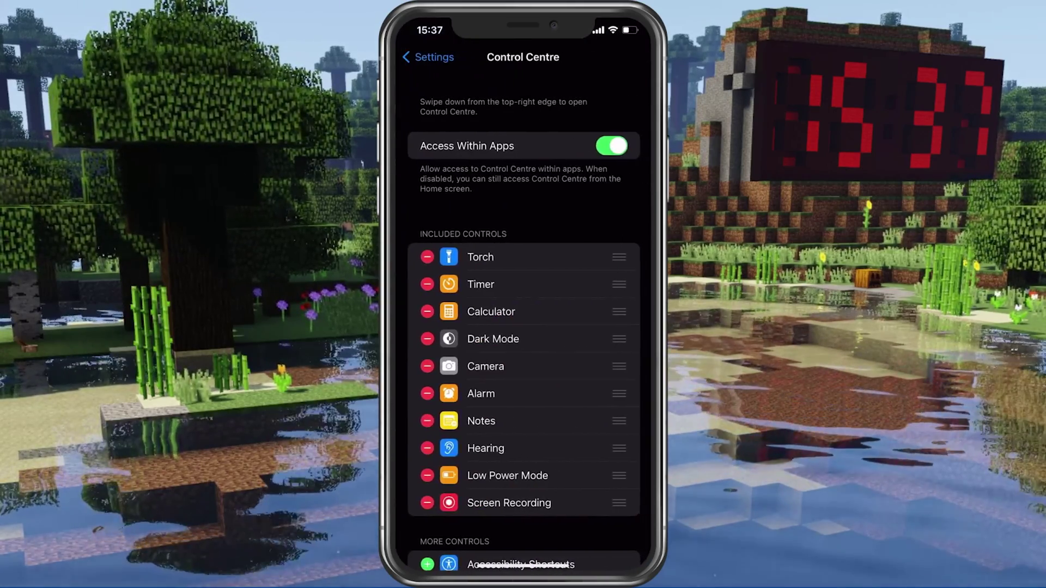
pyautogui.scroll(-5, 522, 327)
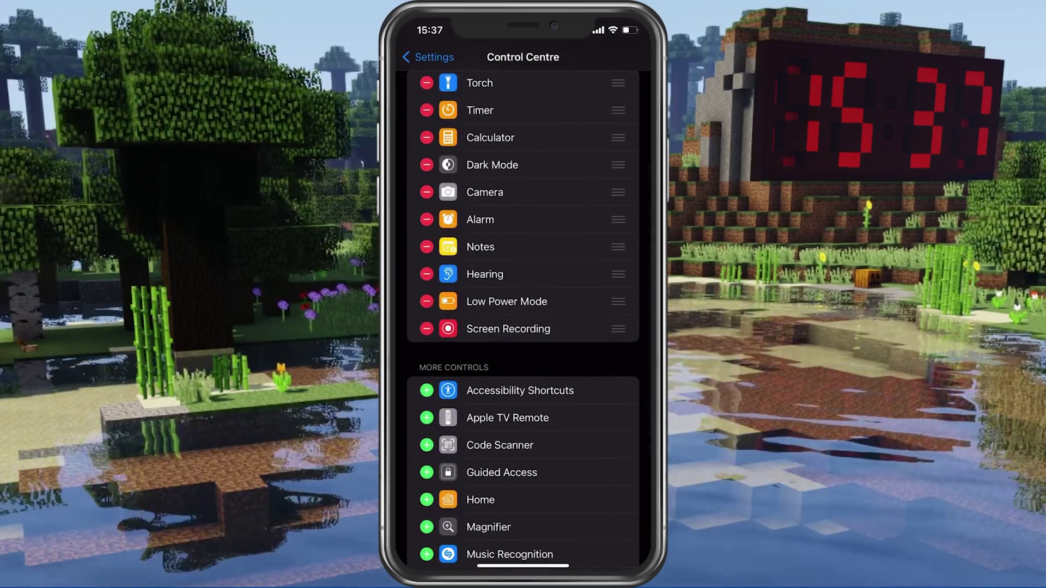
pyautogui.moveTo(619, 329)
pyautogui.mouseDown()
pyautogui.moveTo(619, 365)
pyautogui.moveTo(618, 311)
pyautogui.mouseUp()
pyautogui.scroll(-3, 523, 368)
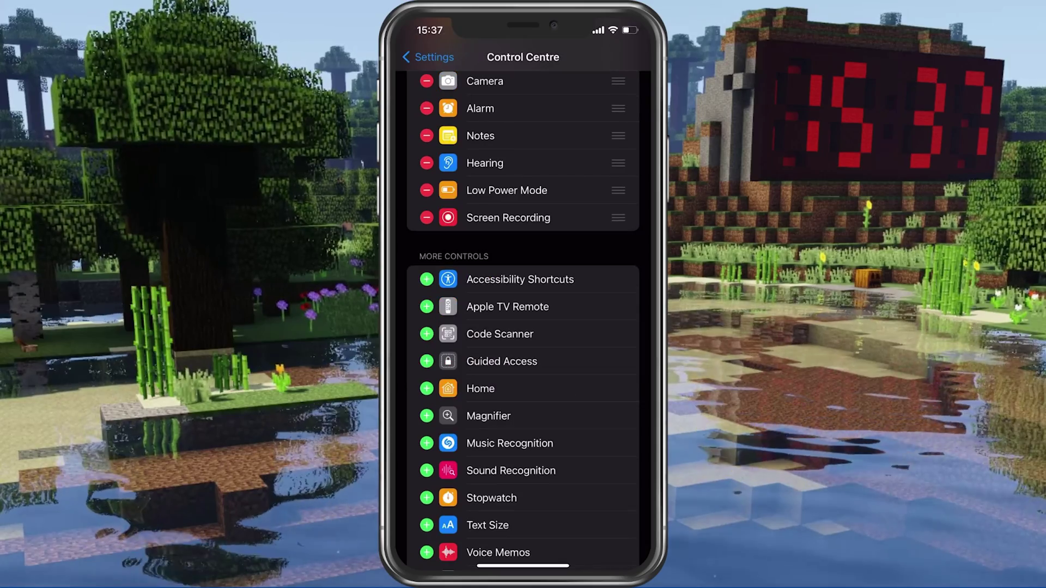
pyautogui.press('Escape')
pyautogui.press('super')
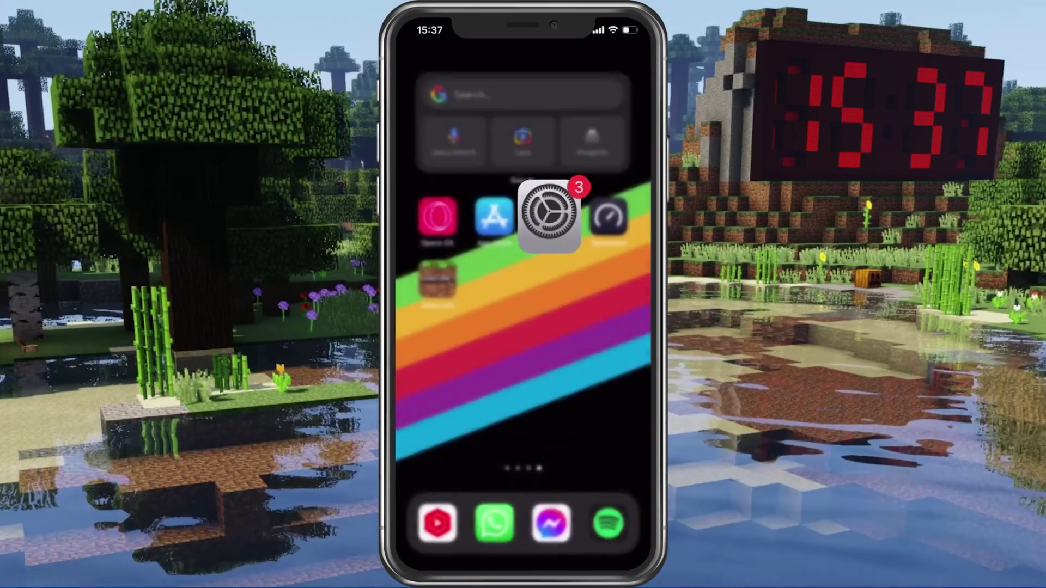